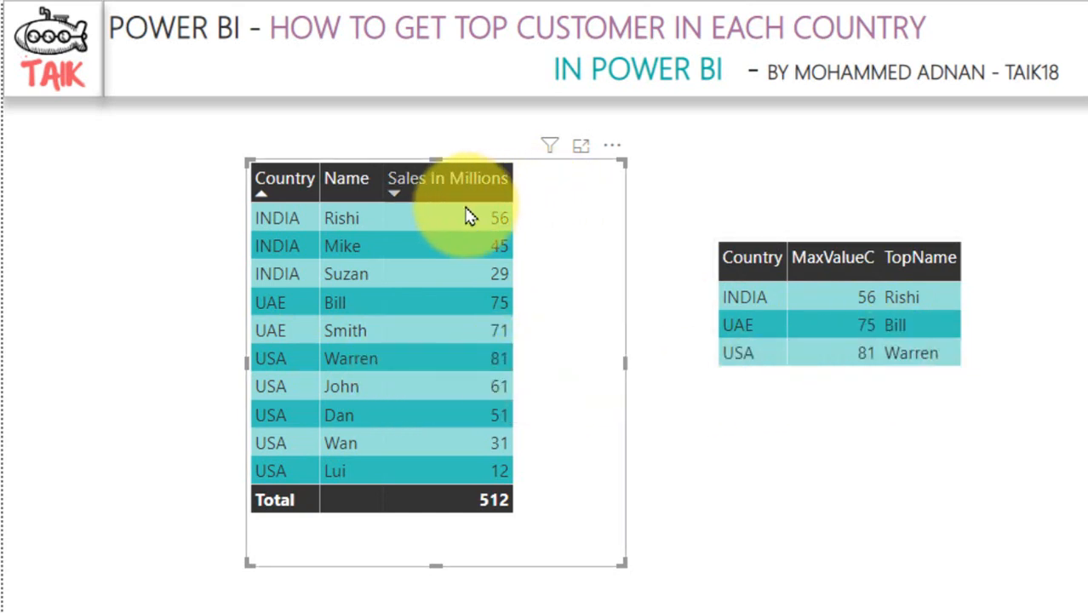
Sort the sales table by Country in ascending order, with Name ascending as the secondary sort.
click(293, 182)
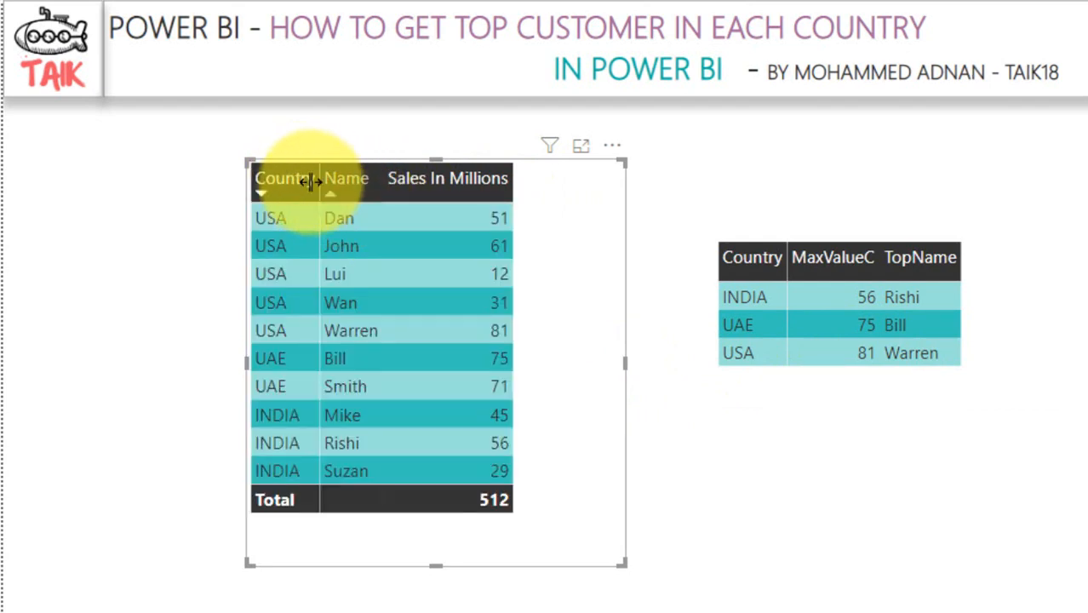
click(296, 179)
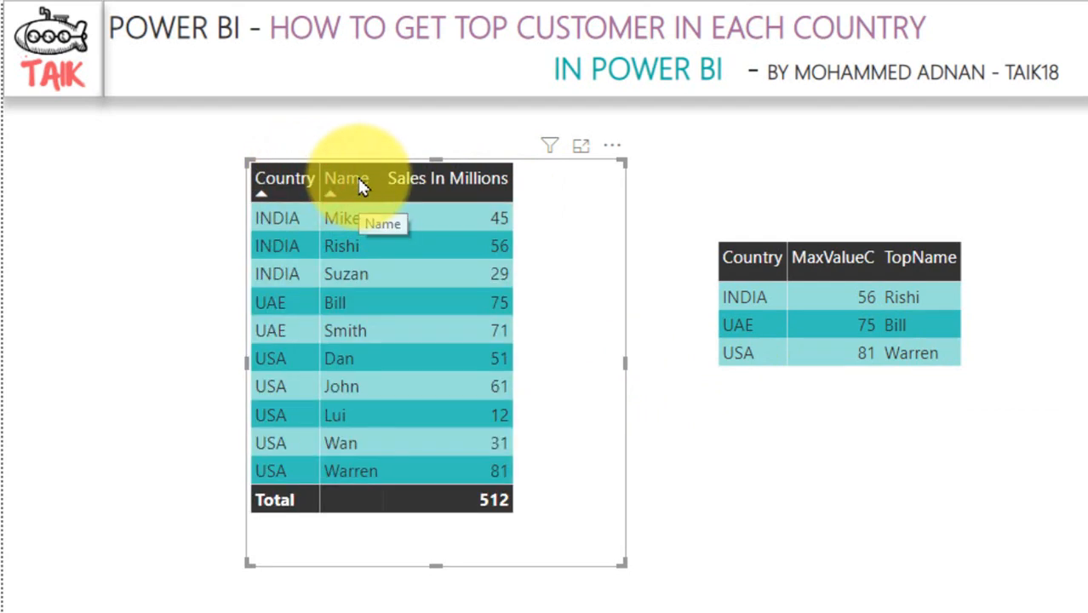
shift+click(358, 180)
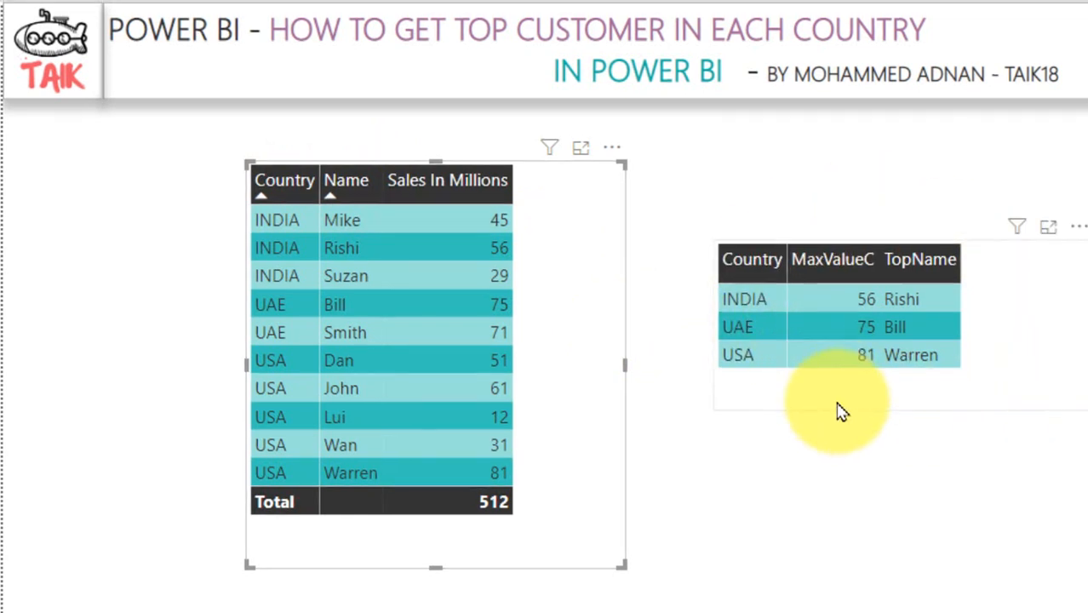
Select the top-customer table and open the full formula of its MaxValueC column.
click(836, 421)
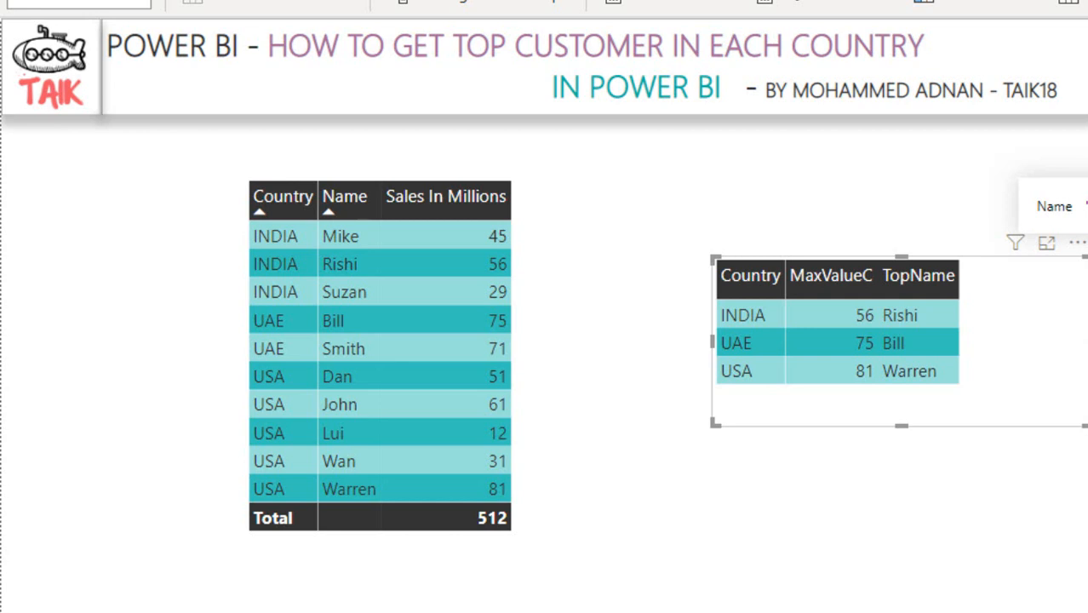
click(1087, 206)
click(2, 39)
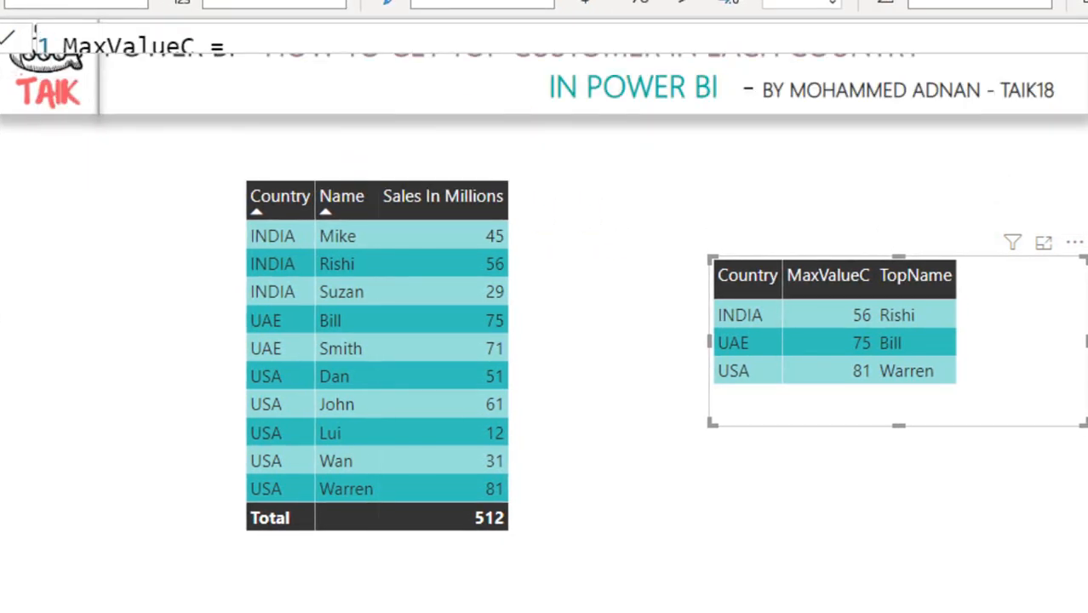
click(1087, 38)
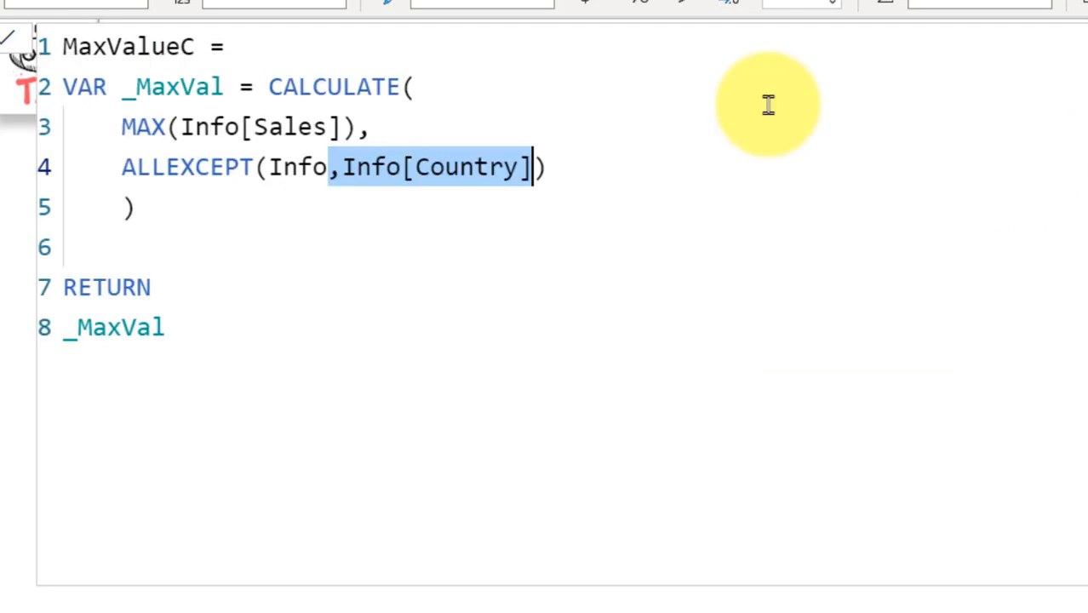
Examine the CALCULATE function and its MAX(Info[Sales]) expression in the MaxValueC formula.
click(268, 87)
key(ctrl+shift+Right)
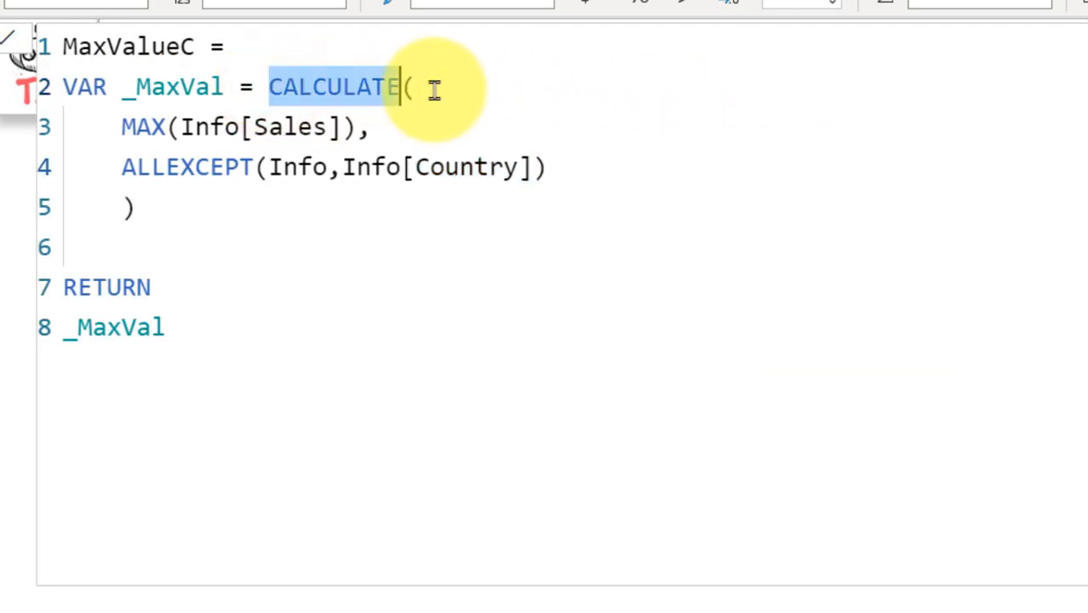
key(shift+Right)
key(Right)
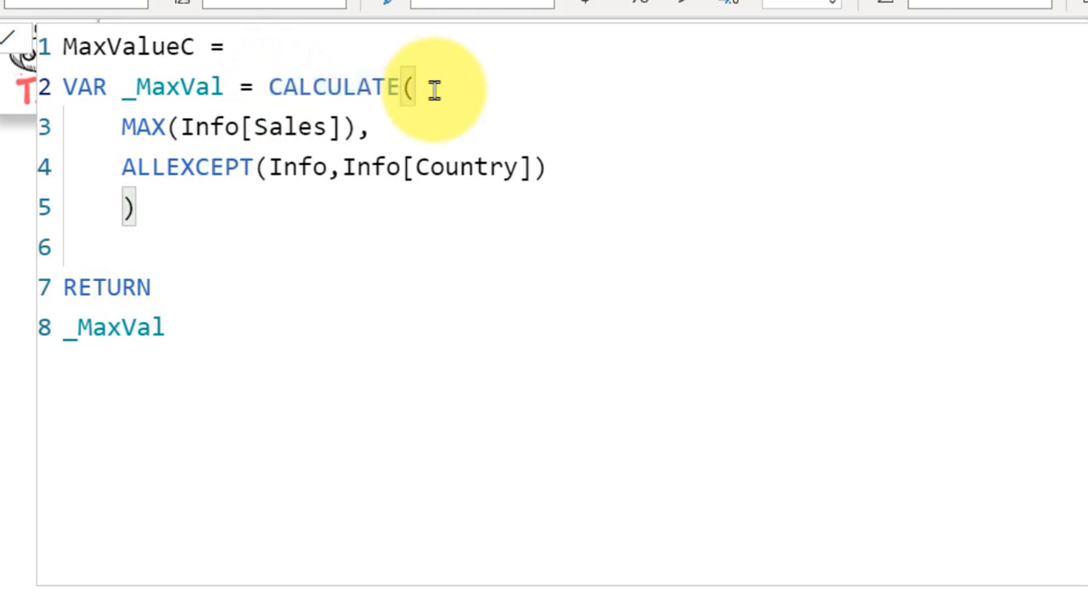
key(Right)
key(ctrl+Right)
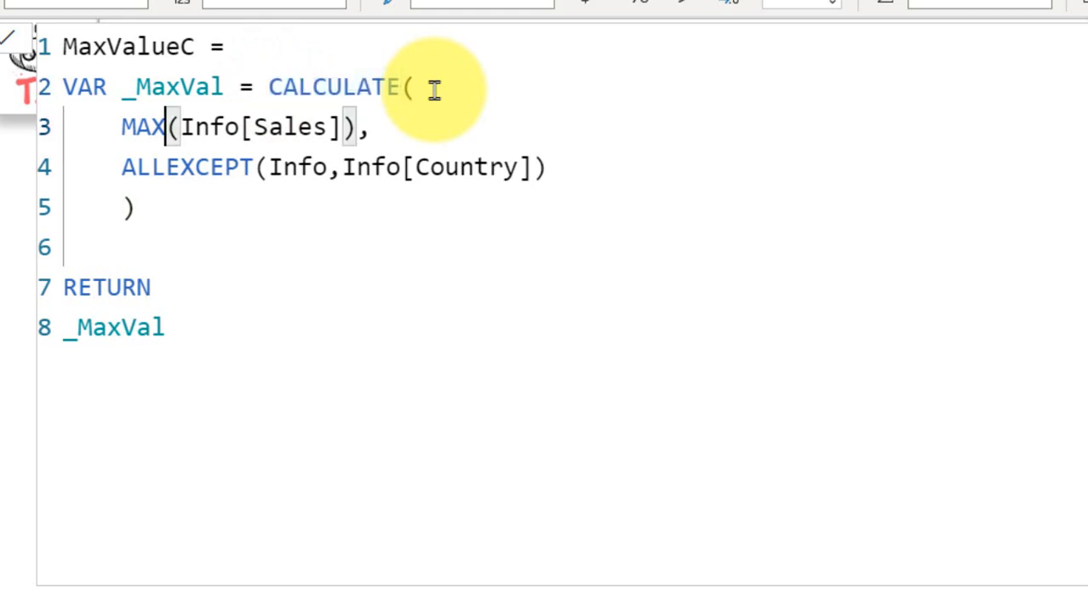
key(Home)
key(shift+End)
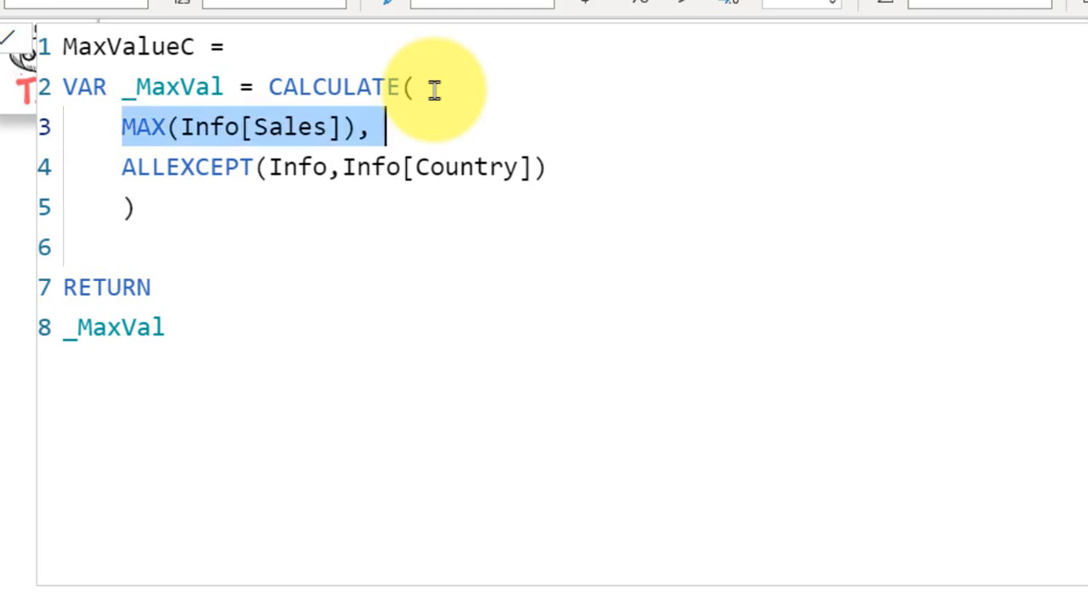
key(Right)
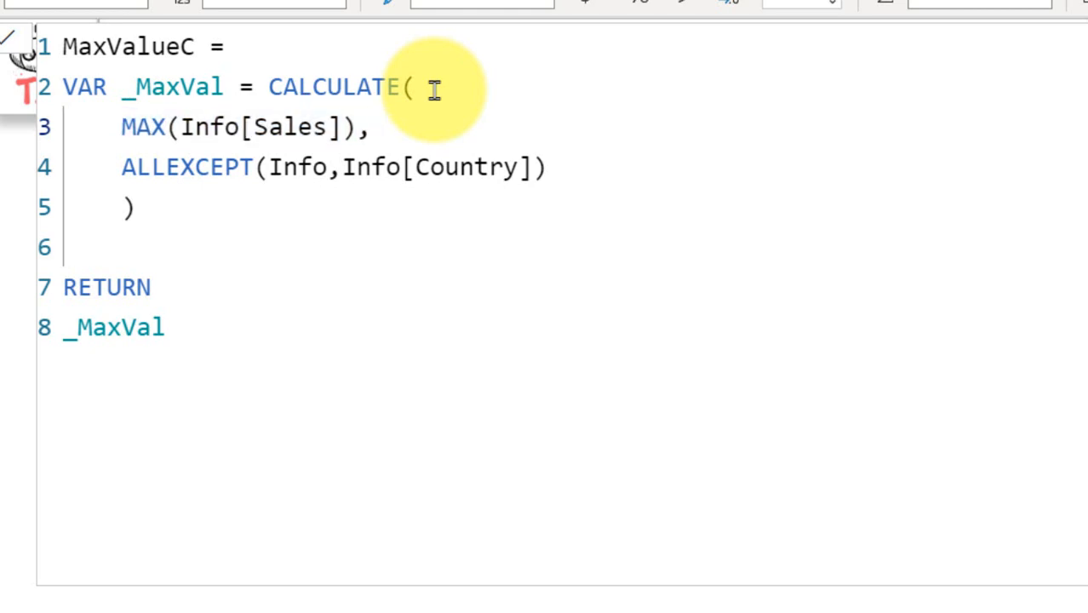
Examine the ALLEXCEPT filter with its Info table and Info[Country] arguments, and collapse the MaxValueC formula.
key(Down)
key(Home)
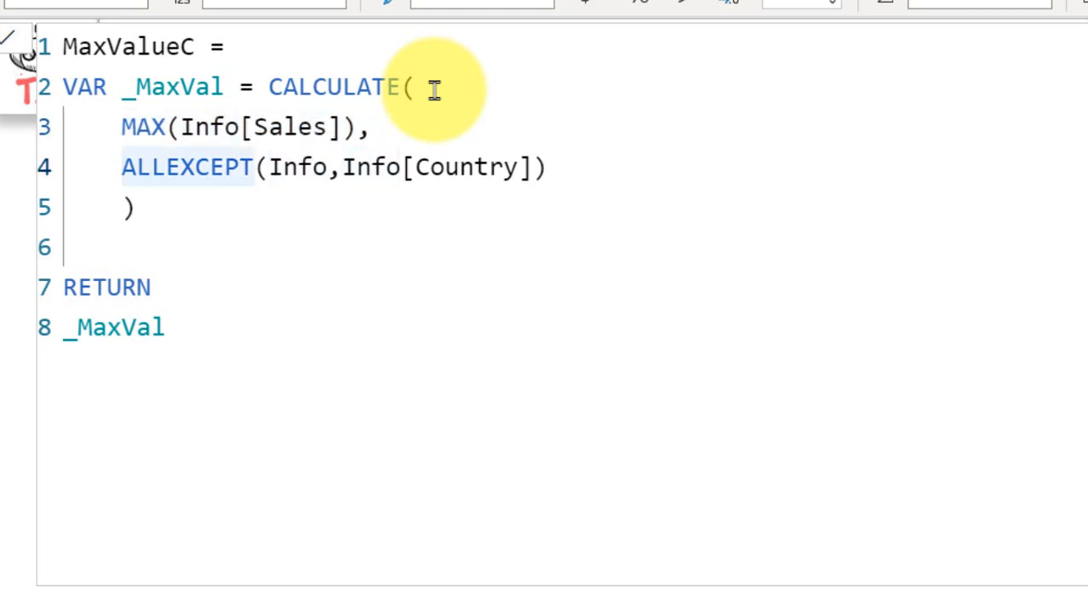
key(ctrl+shift+Right)
key(ctrl+Right)
key(ctrl+shift+Left)
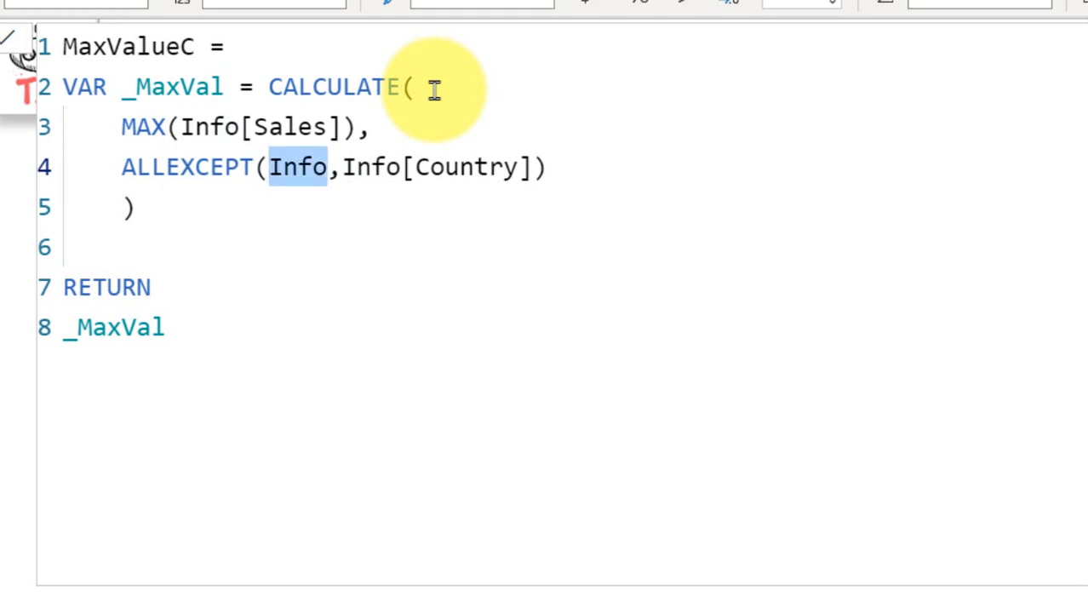
key(Right)
key(shift+Right)
key(ctrl+shift+Right)
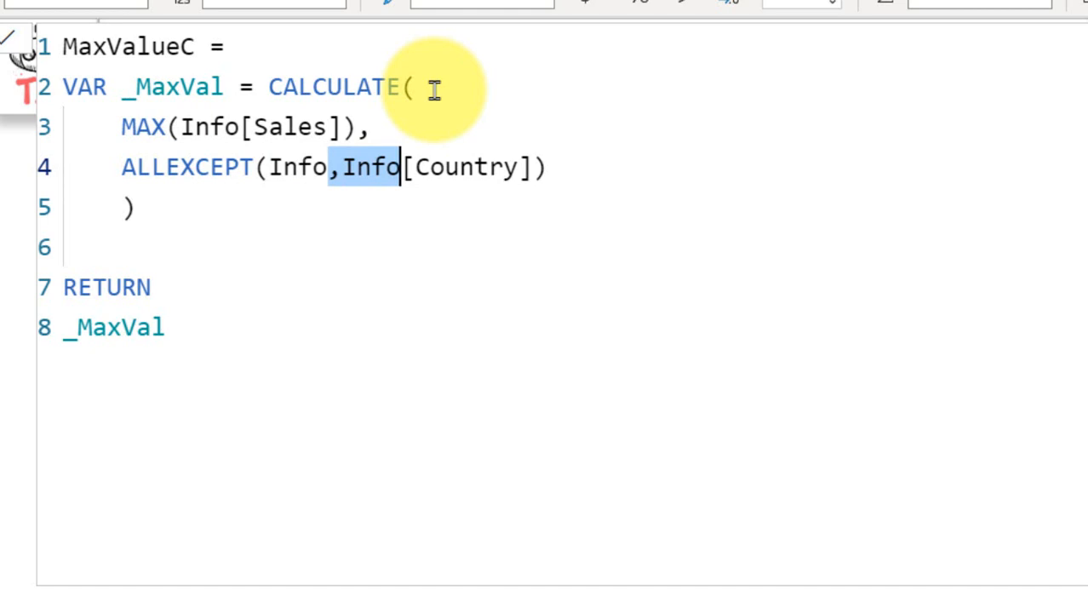
key(shift+End)
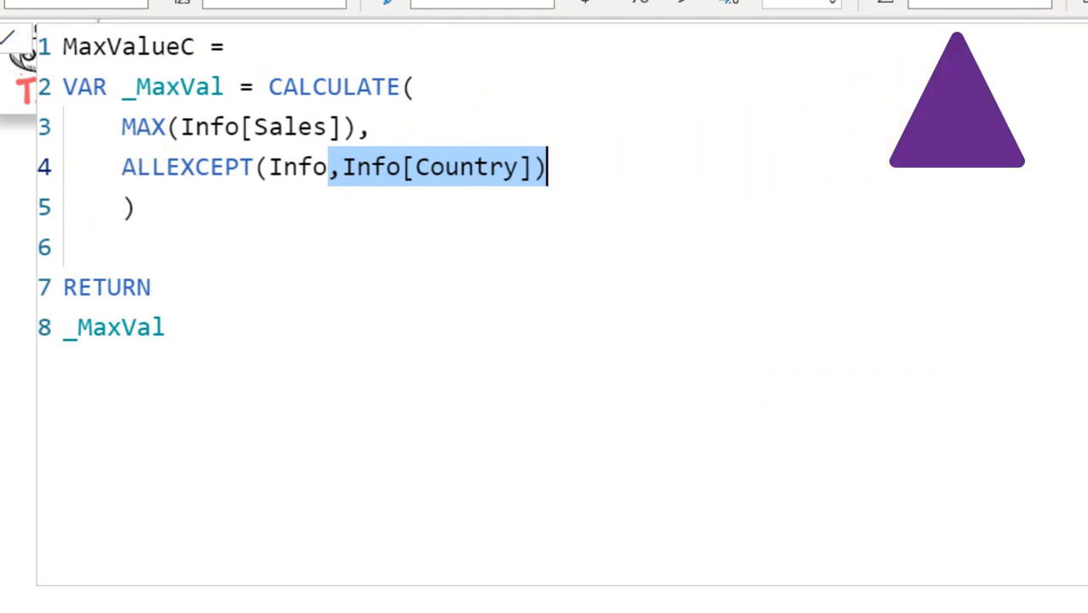
click(1087, 39)
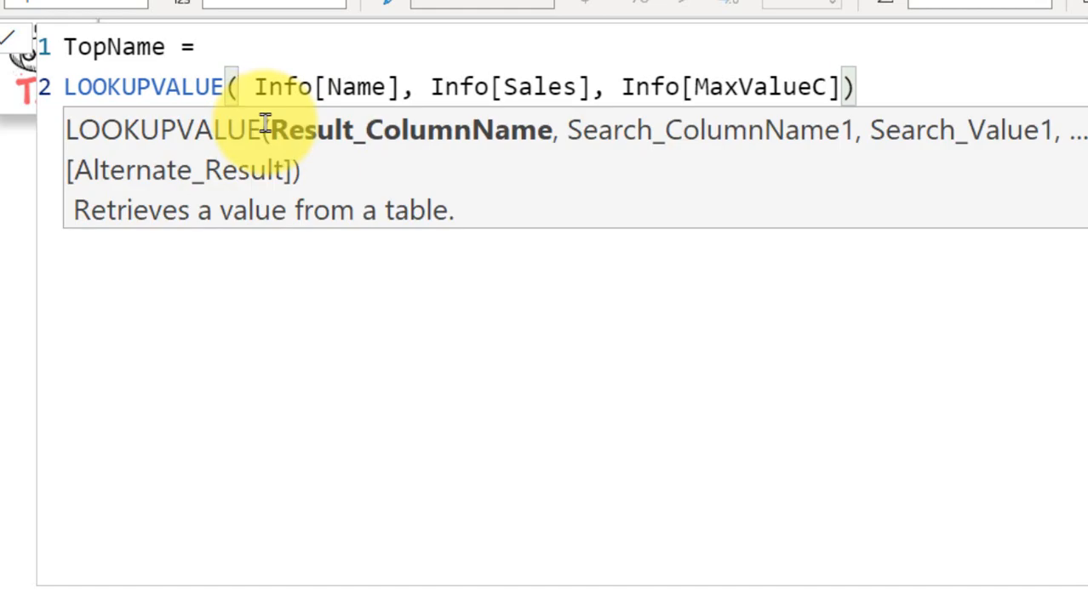
Examine the Info[Name], Info[Sales] and Info[MaxValueC] arguments of LOOKUPVALUE in the TopName formula, and collapse it.
key(ctrl+Right)
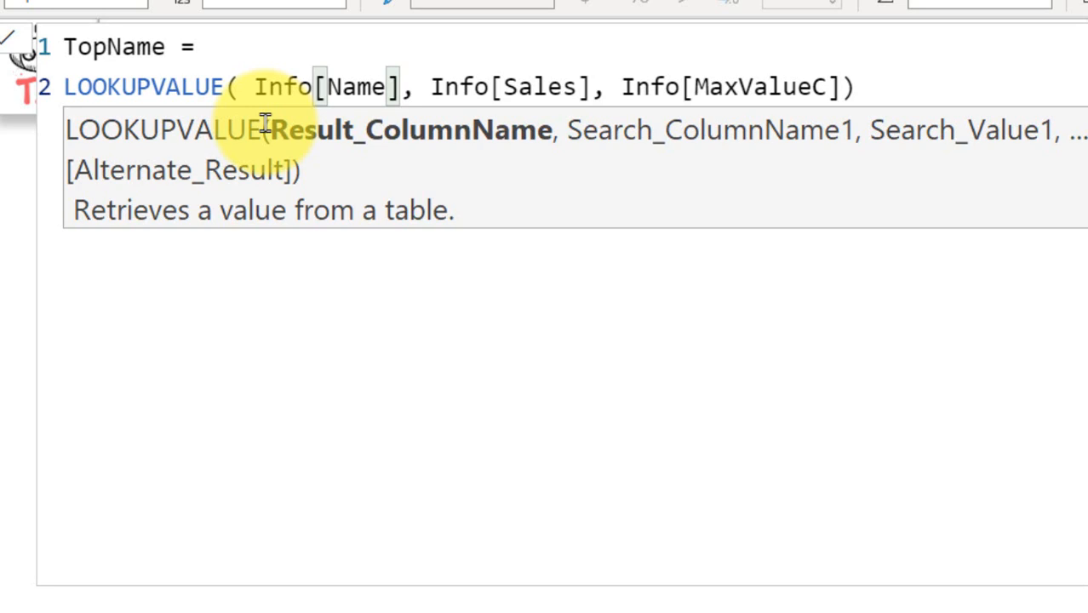
key(Right)
key(Right)
key(Right)
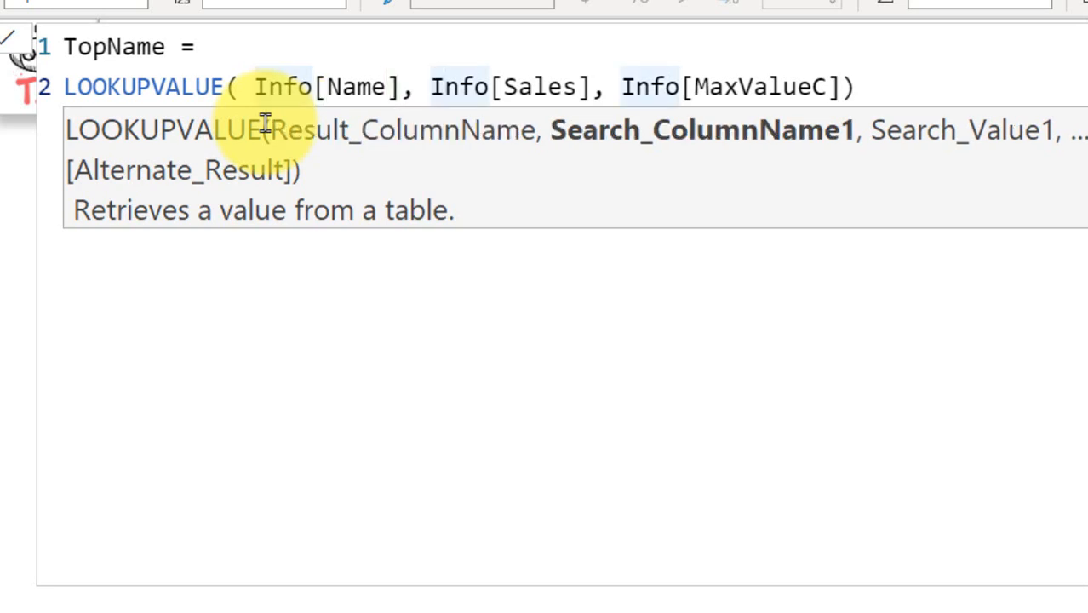
key(Right)
key(Right)
key(Right)
key(Right)
key(Right)
key(Right)
key(Right)
key(Right)
key(Right)
key(Right)
key(Right)
key(Right)
key(Right)
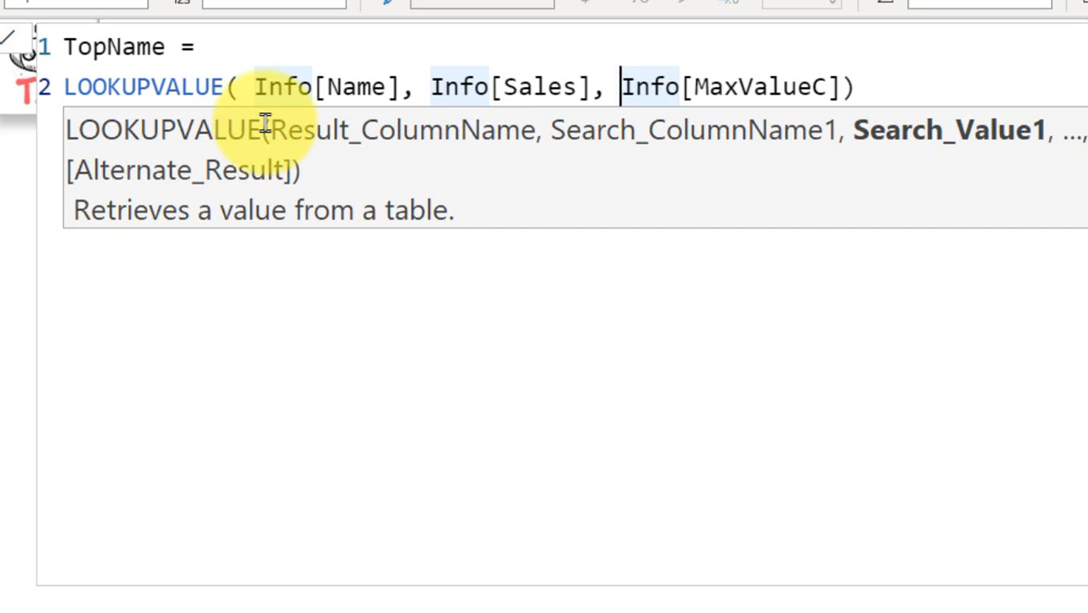
key(ctrl+shift+Right)
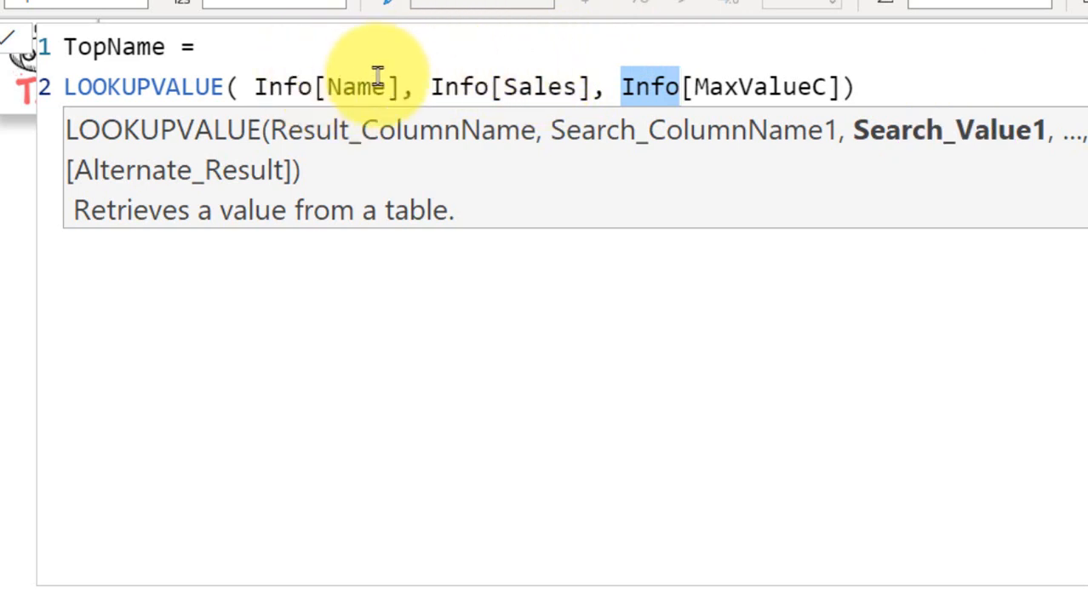
click(1086, 39)
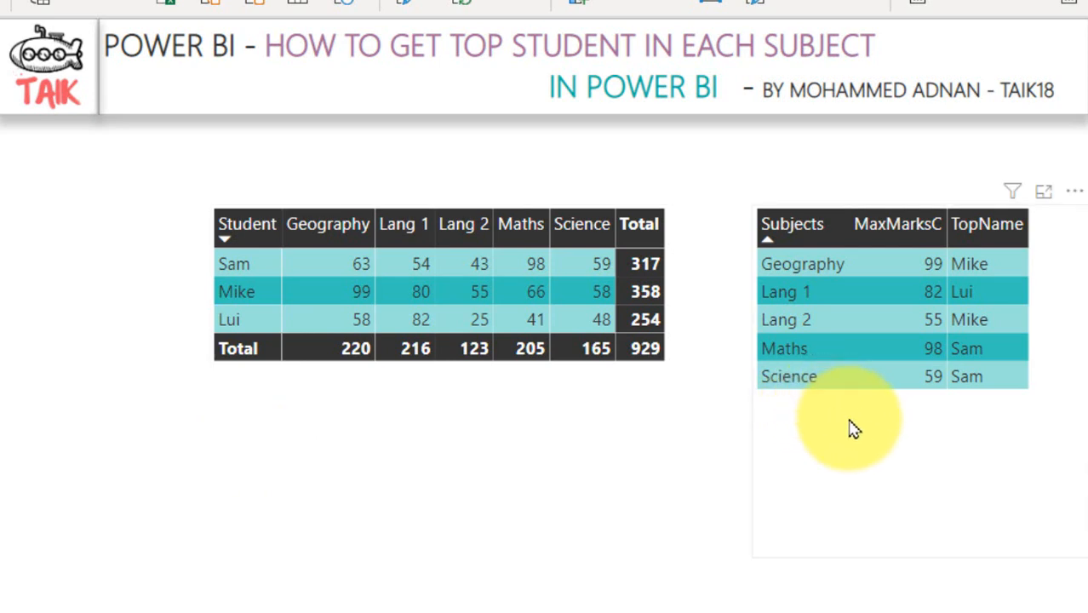
Open the MaxMarksC formula of the subjects table and examine the LOOKUPVALUE arguments in its TopName formula.
click(954, 415)
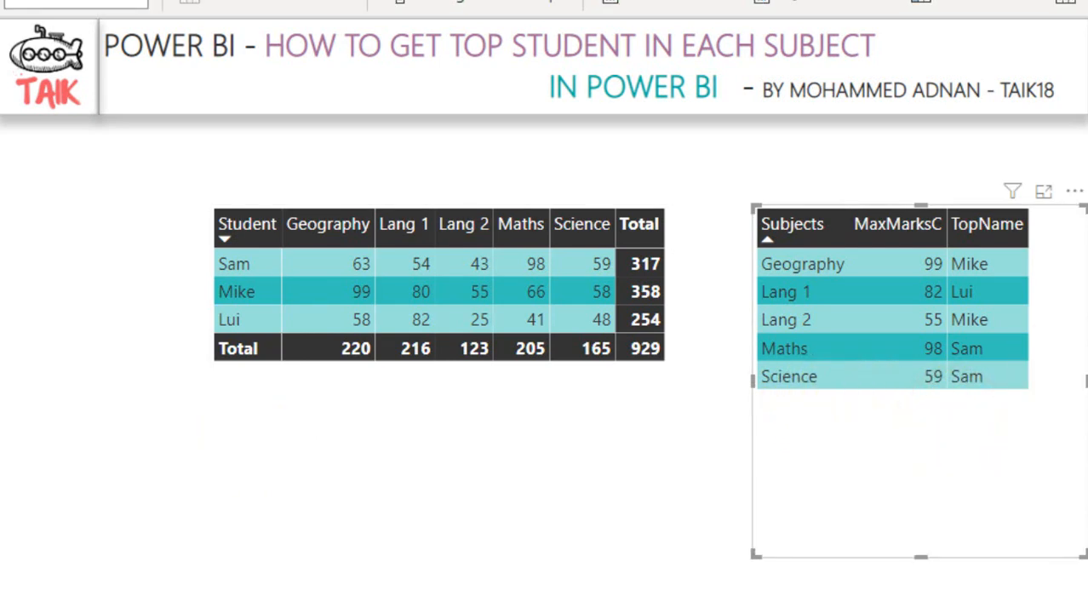
click(1087, 236)
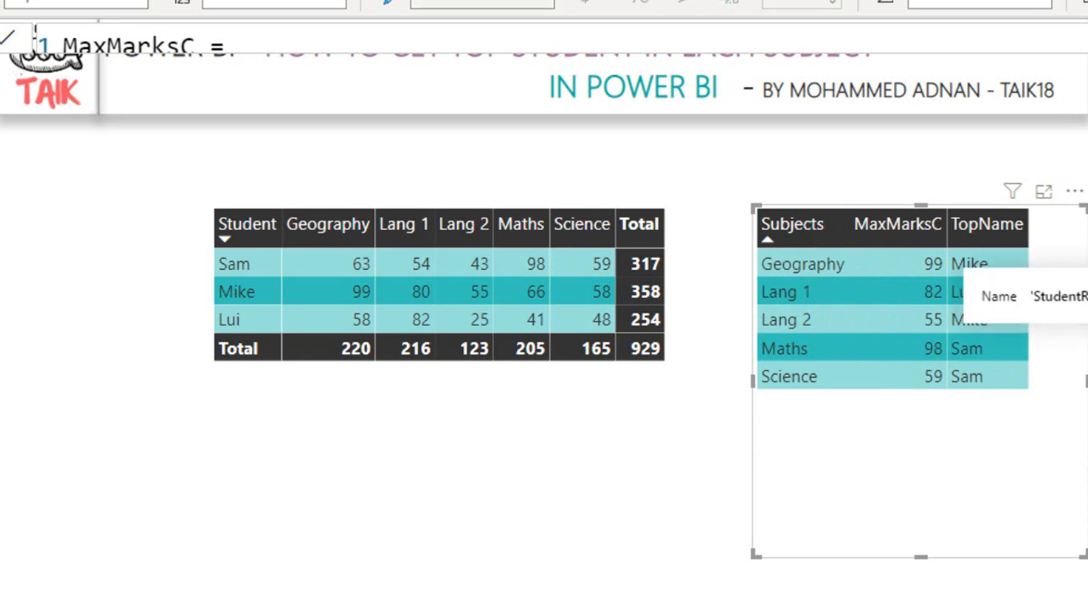
click(246, 94)
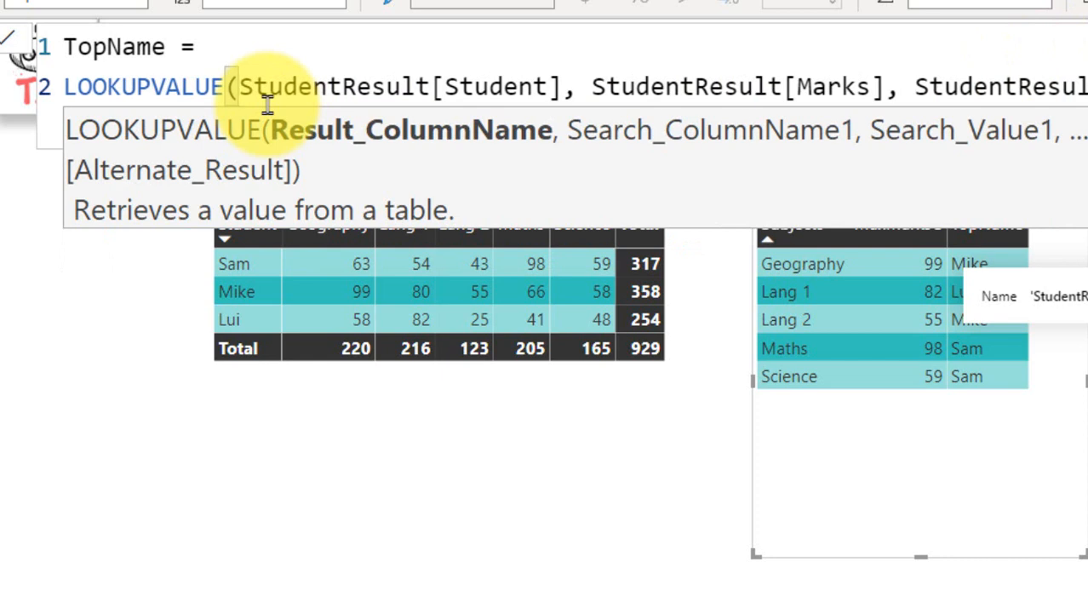
key(ctrl+Right)
key(ctrl+Right)
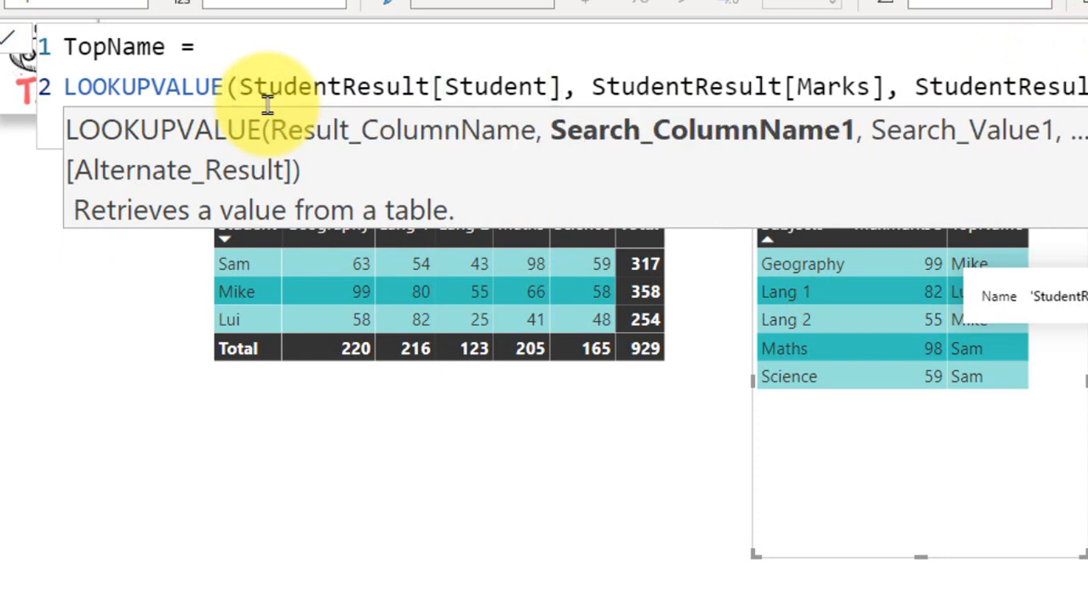
key(ctrl+Right)
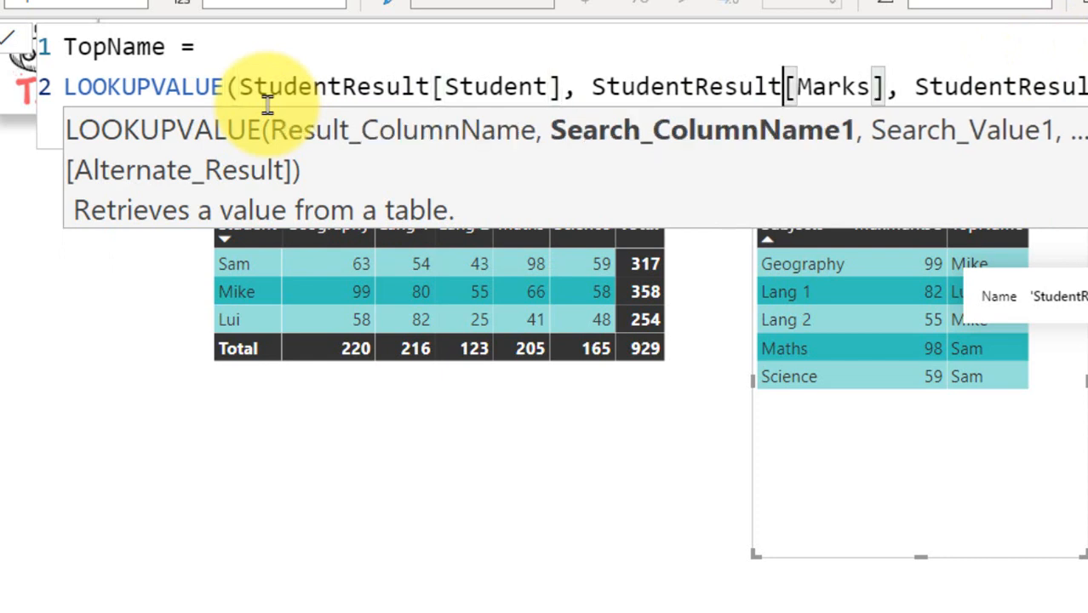
key(ctrl+Right)
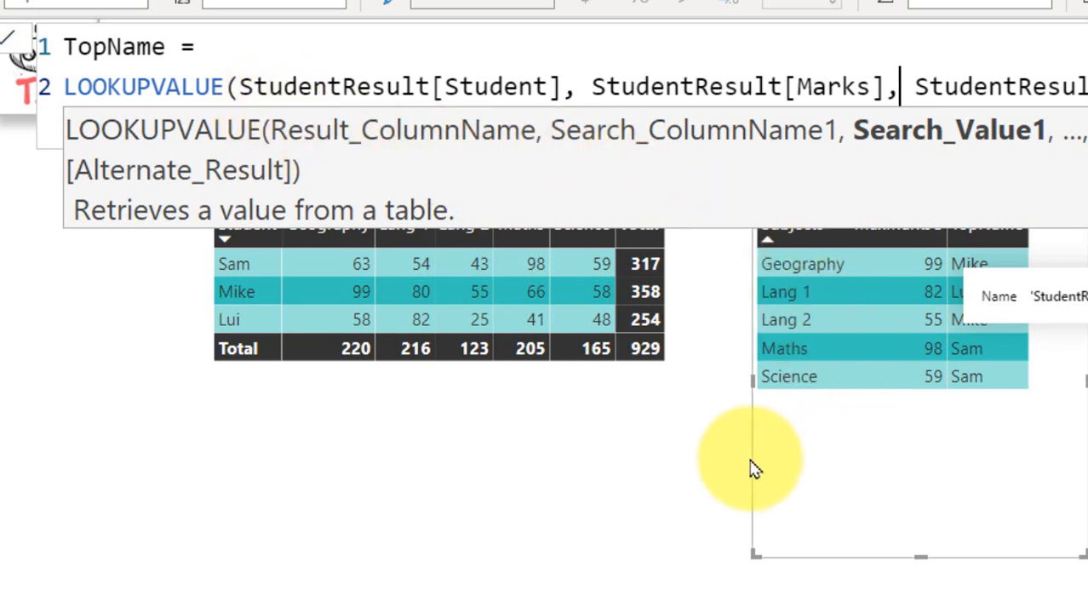
click(677, 477)
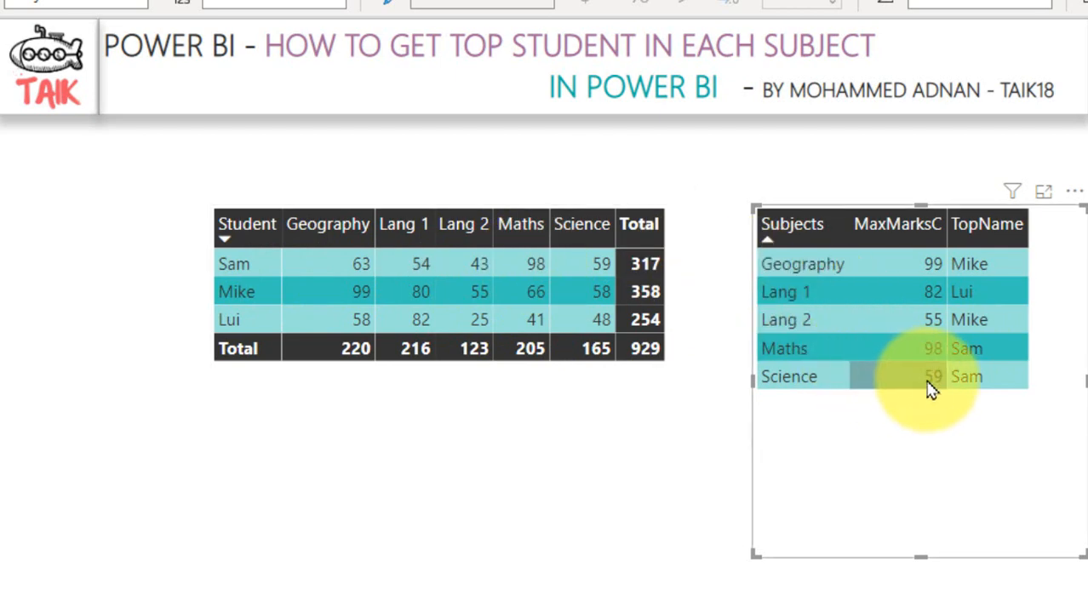
click(593, 441)
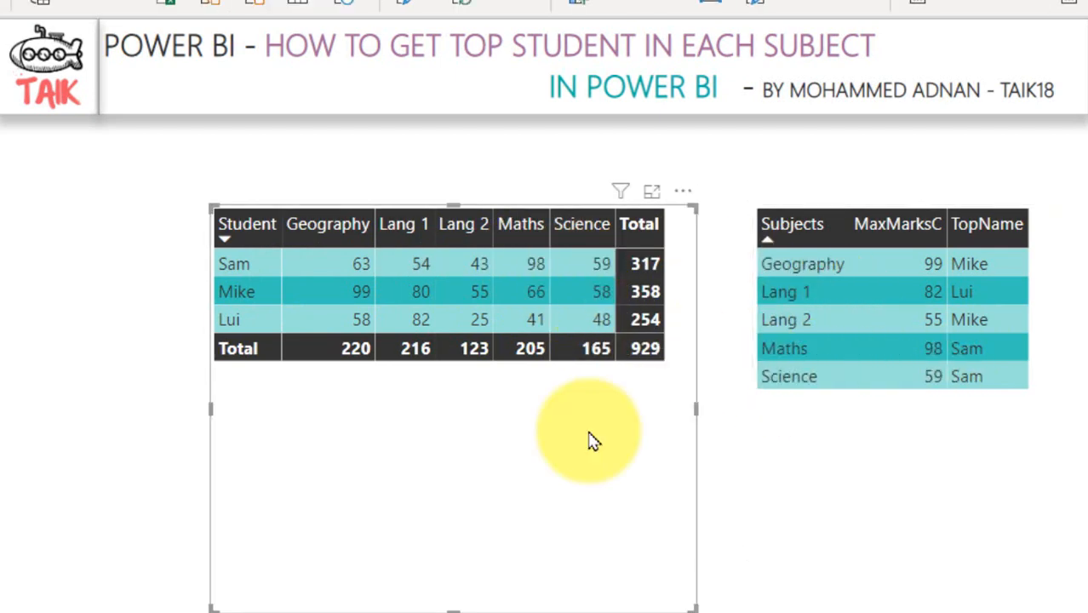
click(718, 172)
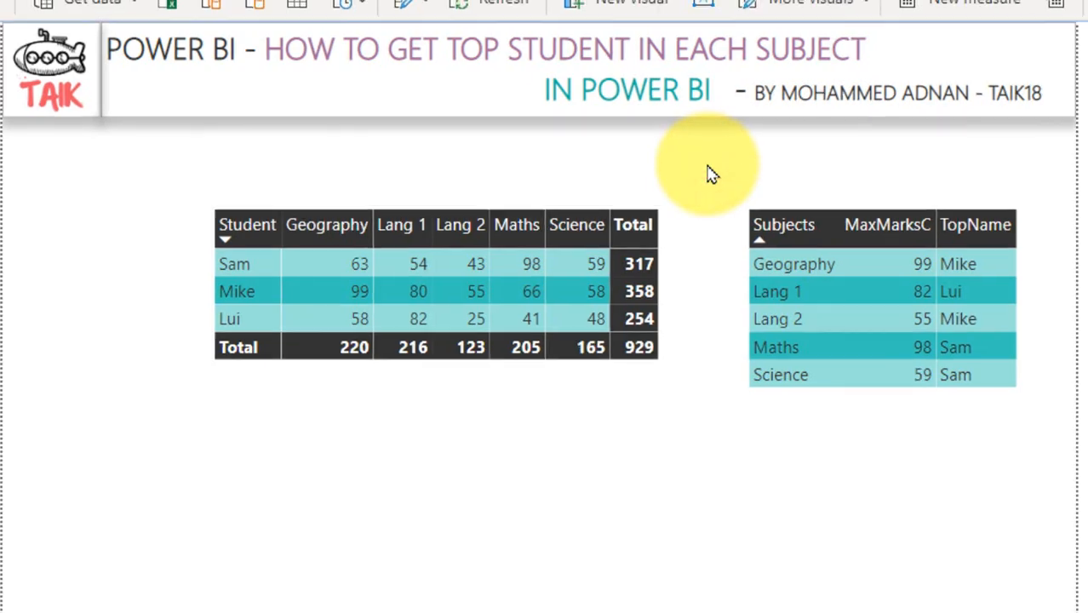